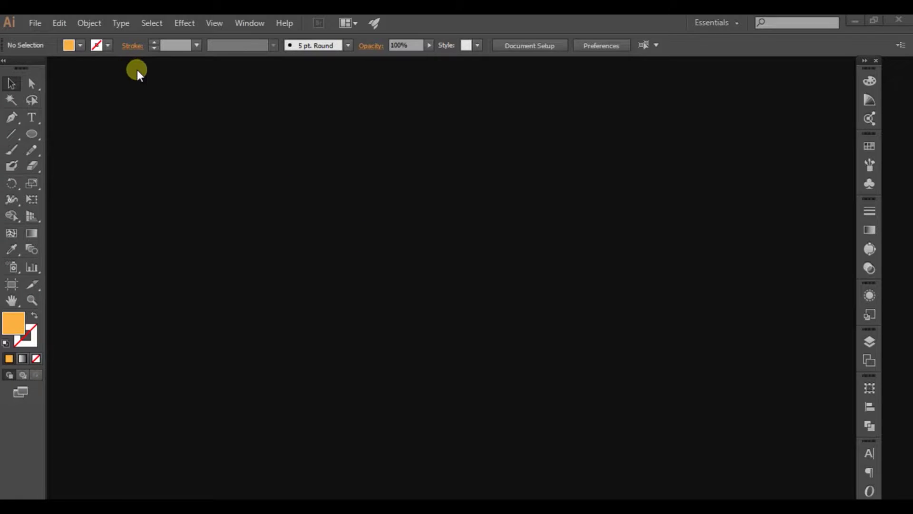
# Step: Create a new A4 landscape document named 'sunburst vector'
pyautogui.click(36, 24)
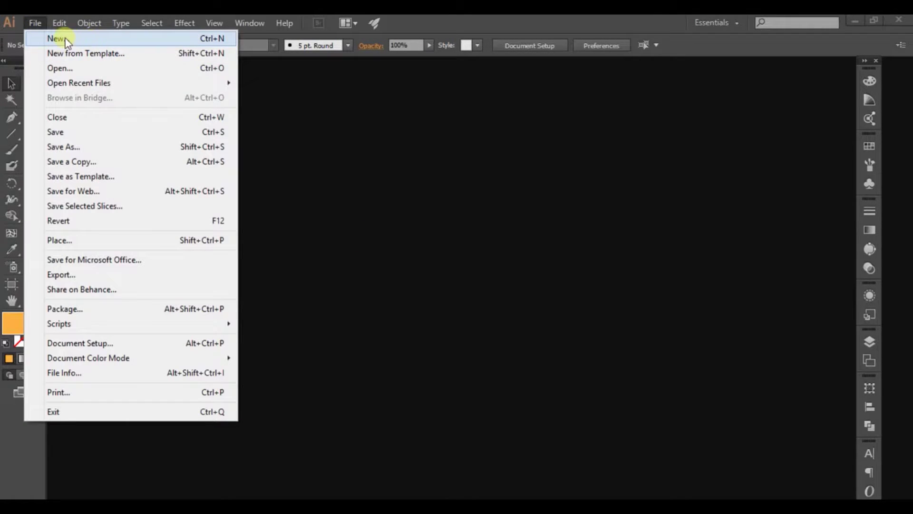
pyautogui.click(57, 39)
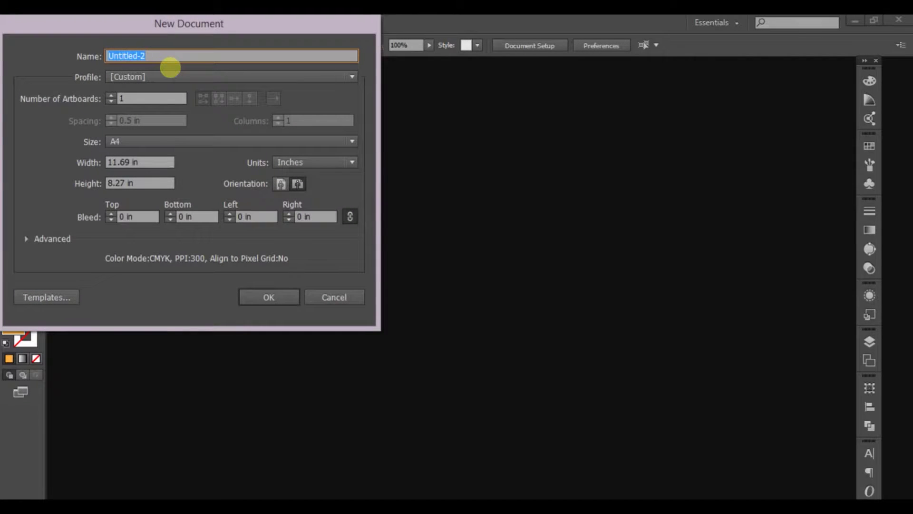
pyautogui.write('sunburst vector')
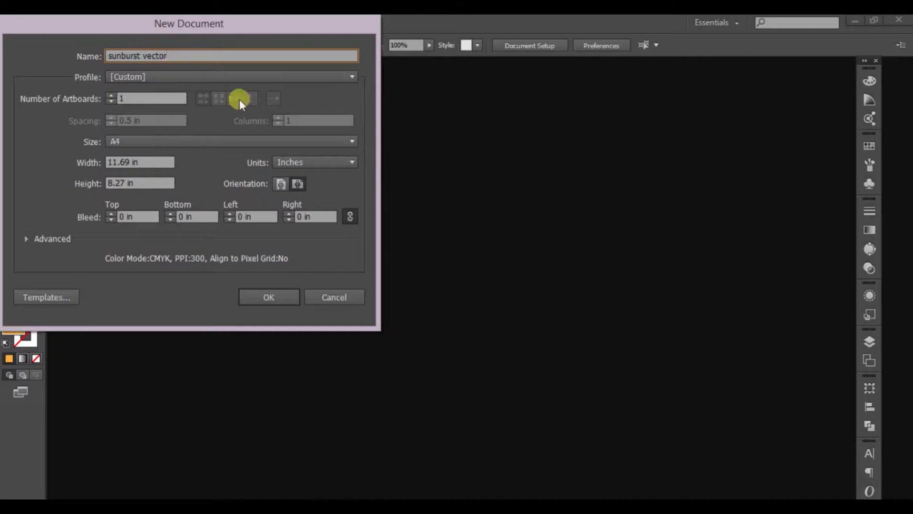
pyautogui.click(275, 296)
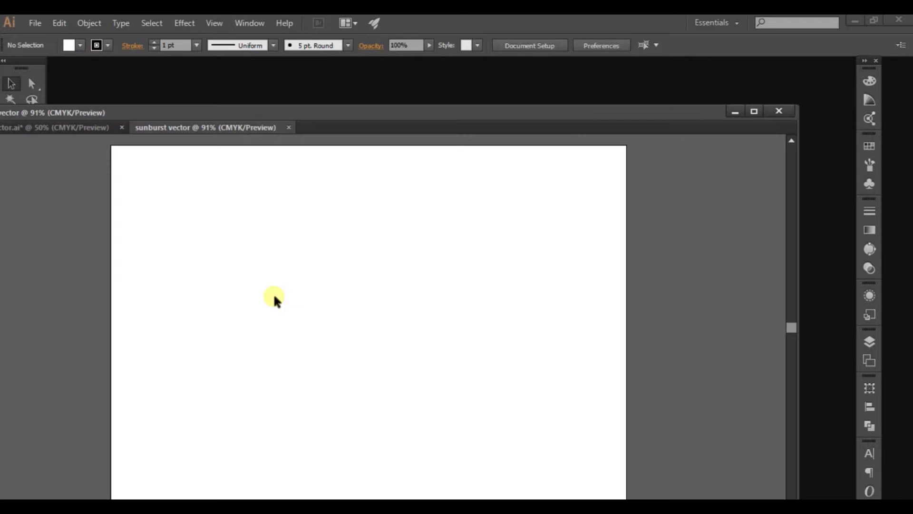
# Step: Dock the document and draw an unfilled circle with the Ellipse Tool on the artboard
pyautogui.moveTo(533, 110); pyautogui.dragTo(575, 62)
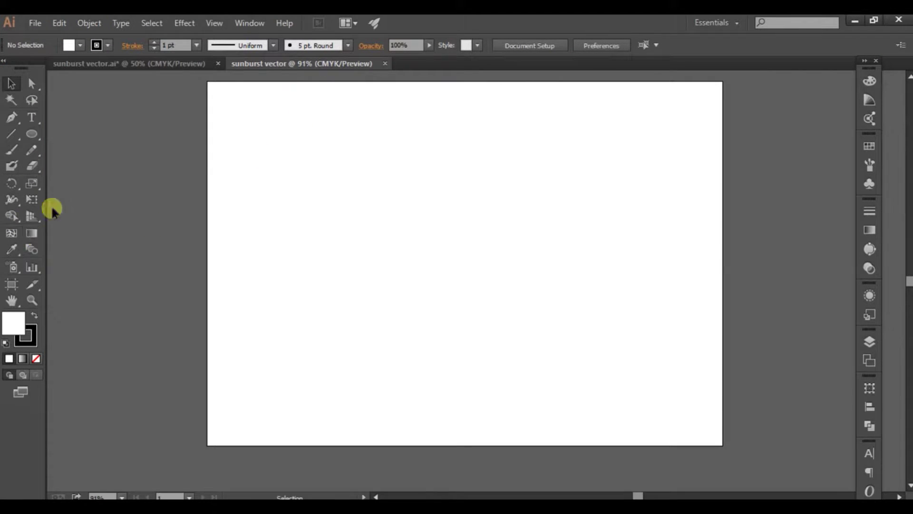
pyautogui.click(30, 135)
pyautogui.moveTo(32, 134); pyautogui.dragTo(136, 164)
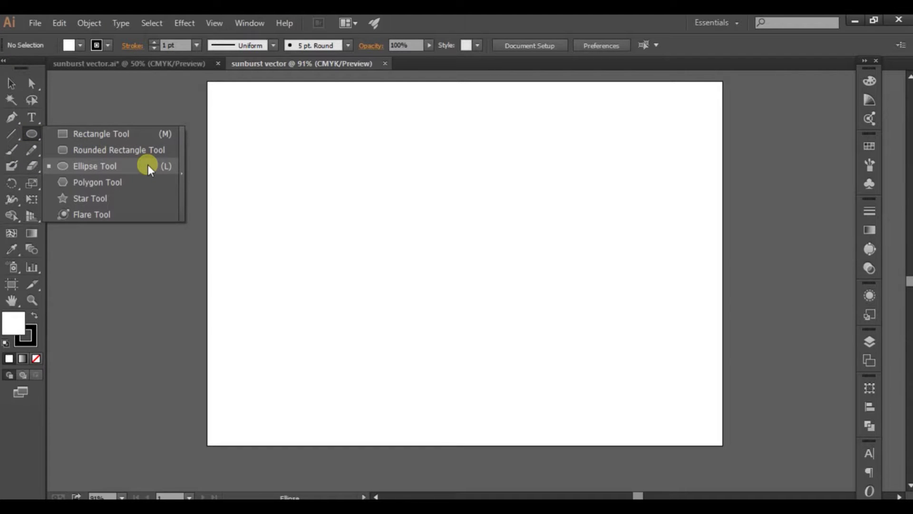
pyautogui.moveTo(147, 164); pyautogui.dragTo(147, 165)
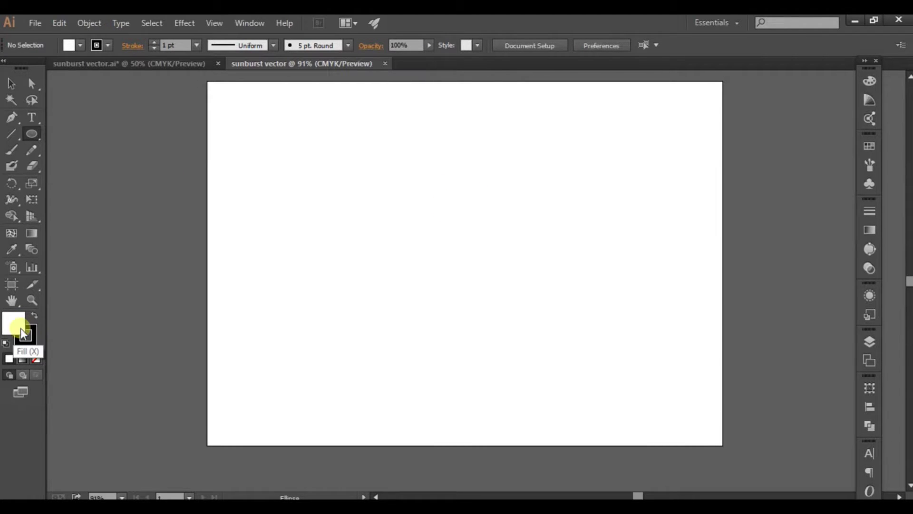
pyautogui.click(37, 358)
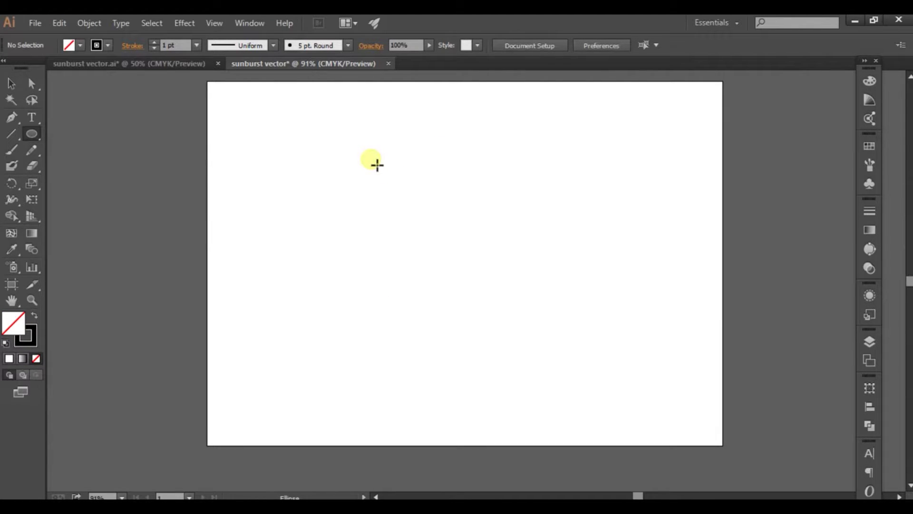
pyautogui.moveTo(377, 165); pyautogui.dragTo(542, 333)
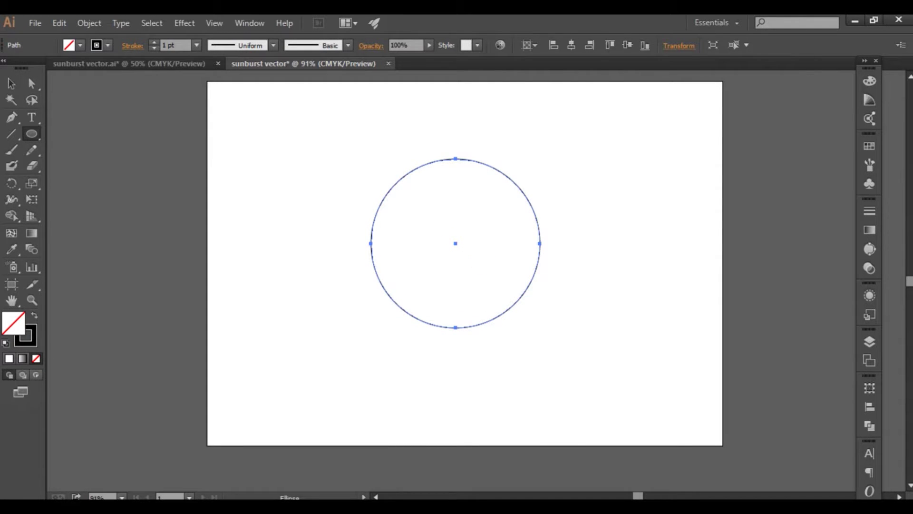
# Step: Set the circle's stroke weight to 200 pt and nudge it slightly down
pyautogui.click(11, 83)
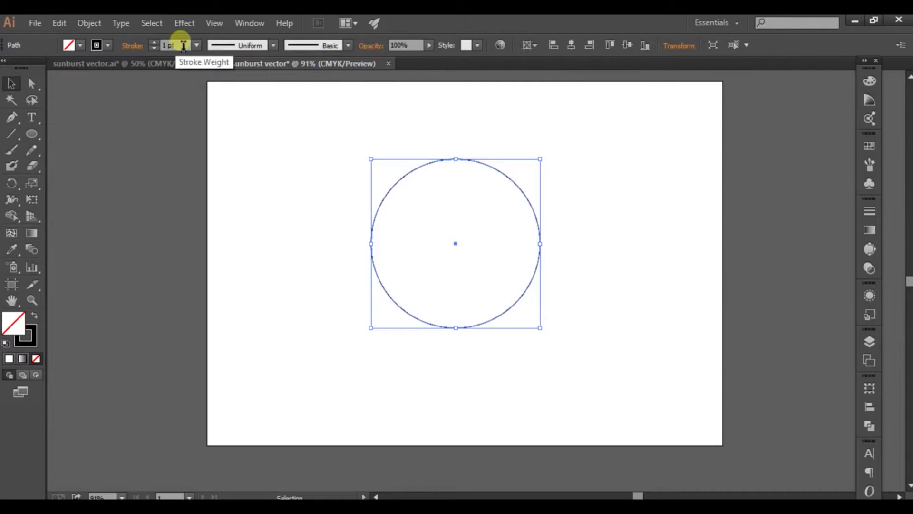
pyautogui.click(162, 44)
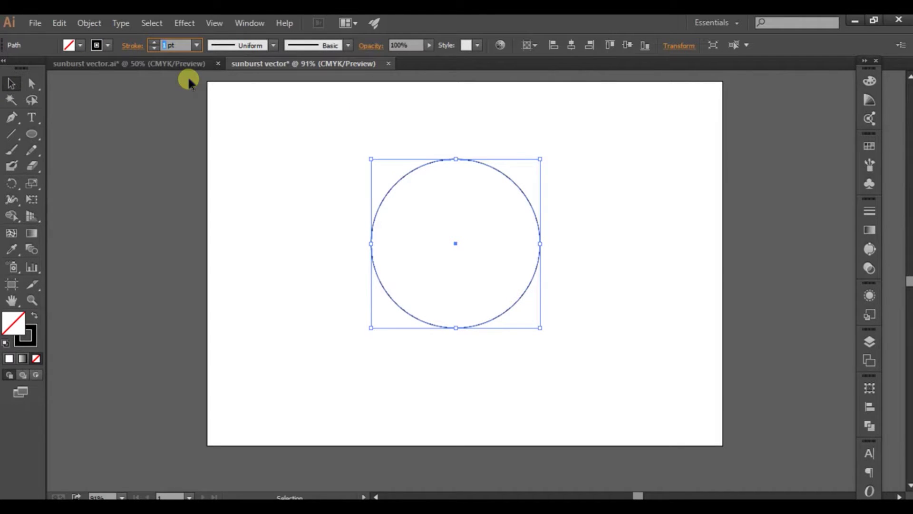
pyautogui.write('200')
pyautogui.press('Return')
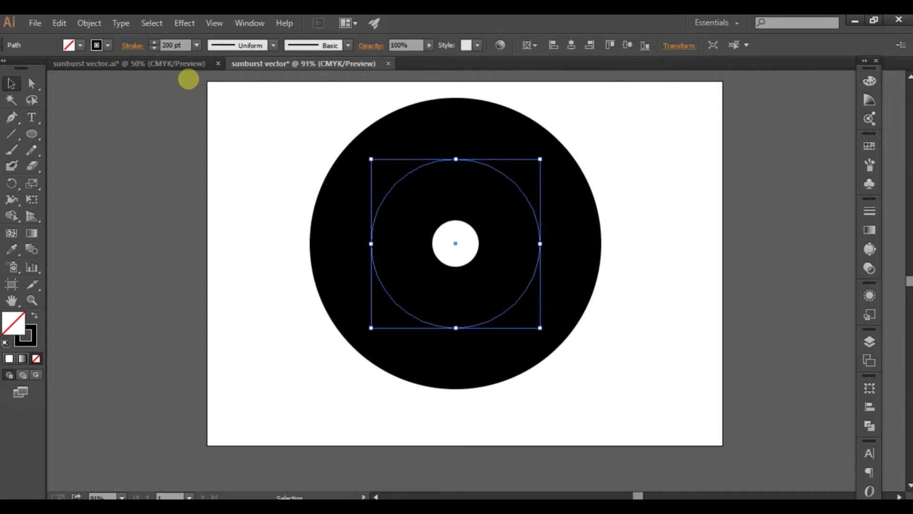
pyautogui.moveTo(519, 187); pyautogui.dragTo(520, 197)
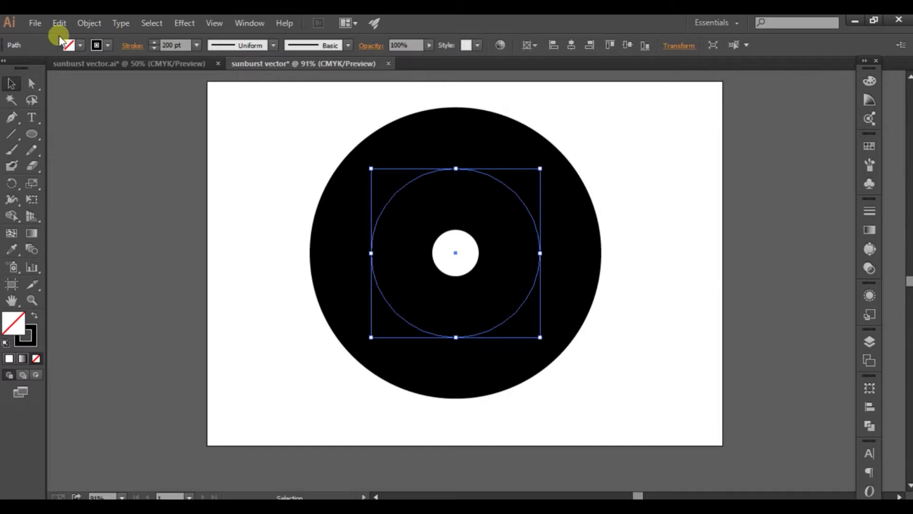
# Step: Make the stroke a dashed line with dashes aligned to corners and path ends
pyautogui.click(128, 46)
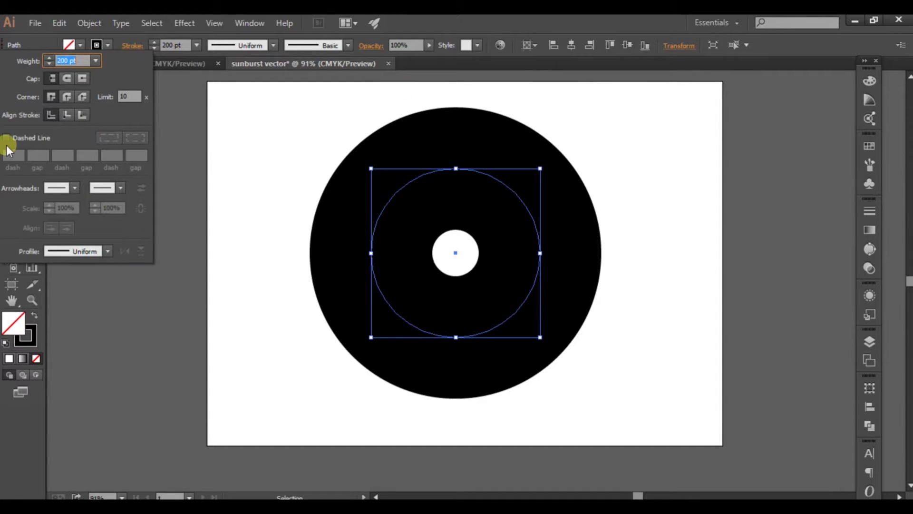
pyautogui.click(7, 138)
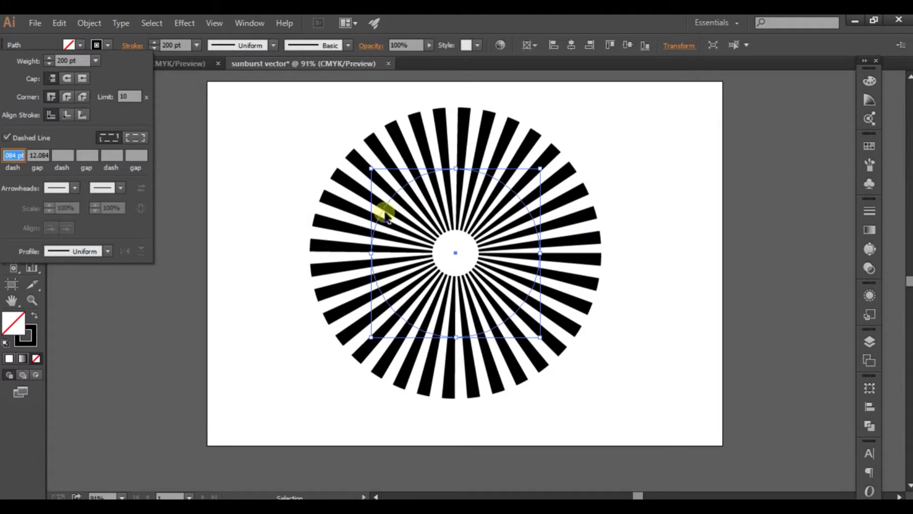
pyautogui.click(136, 137)
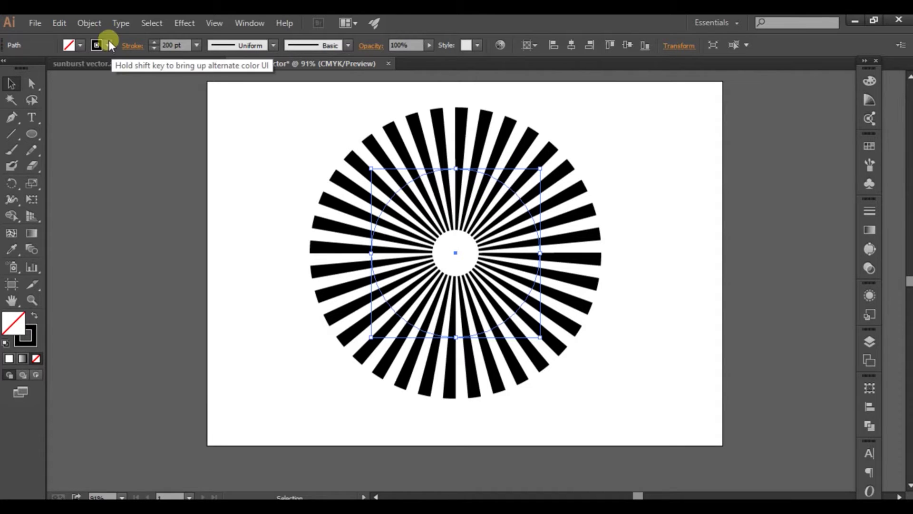
# Step: Colour the sunburst stroke with the orange swatch C=0 M=35 Y=85 K=0
pyautogui.click(95, 44)
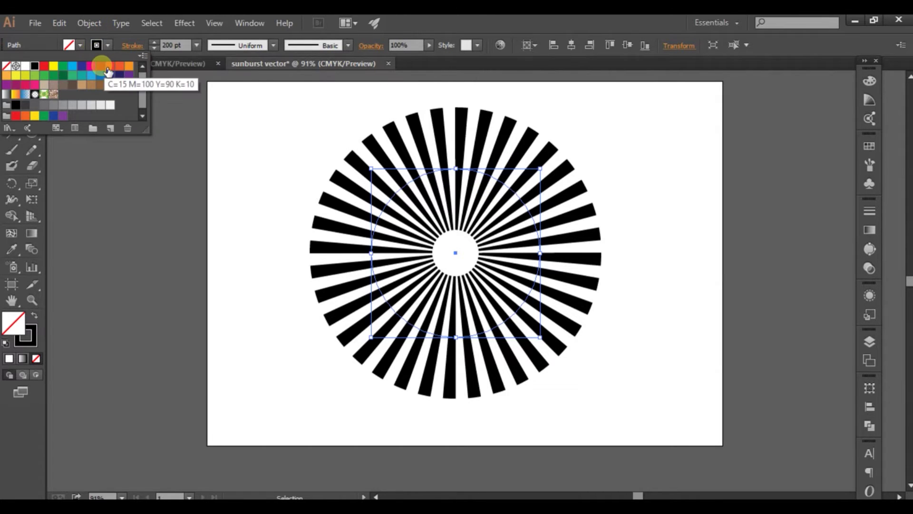
pyautogui.click(101, 66)
pyautogui.click(119, 66)
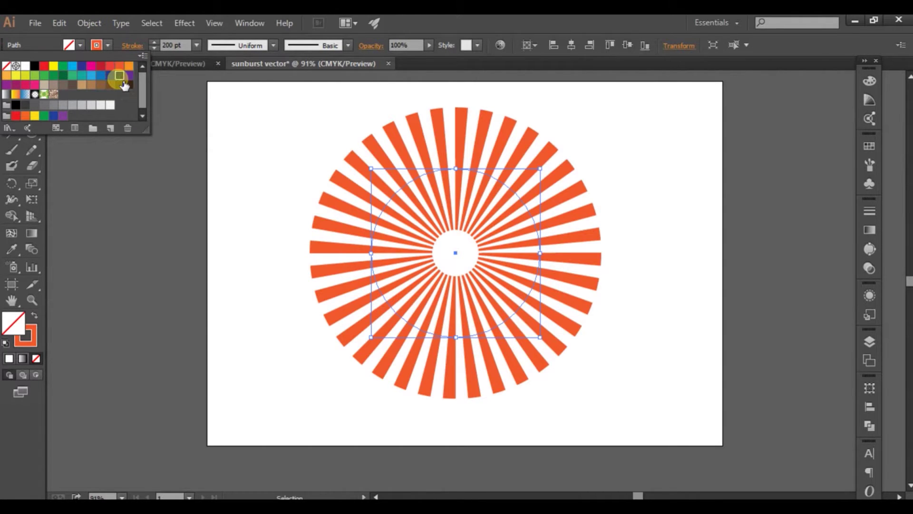
pyautogui.click(125, 85)
pyautogui.click(25, 75)
pyautogui.click(14, 84)
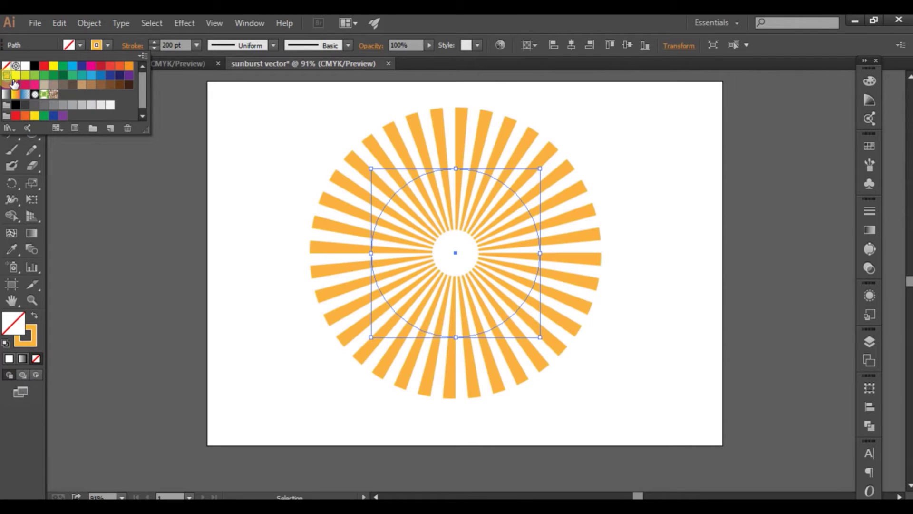
pyautogui.click(96, 44)
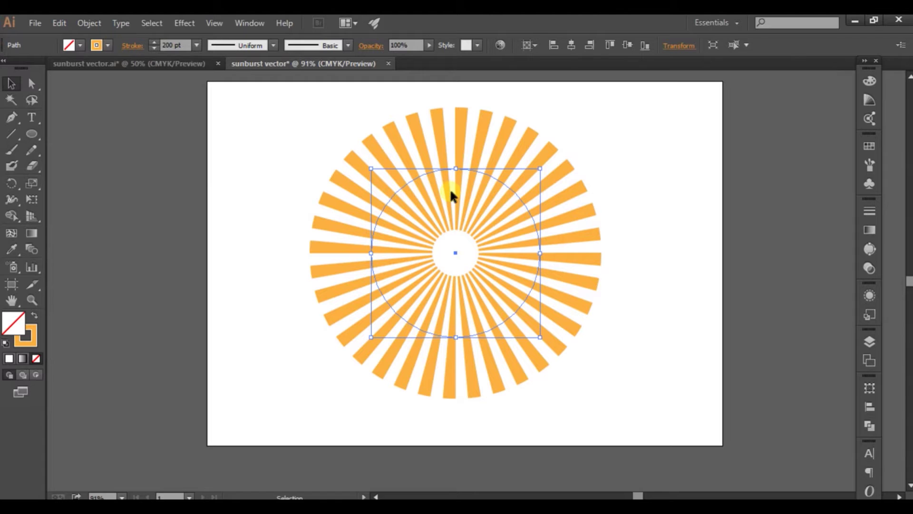
# Step: Deselect the sunburst, shift the view, and reselect the sunburst path
pyautogui.click(634, 224)
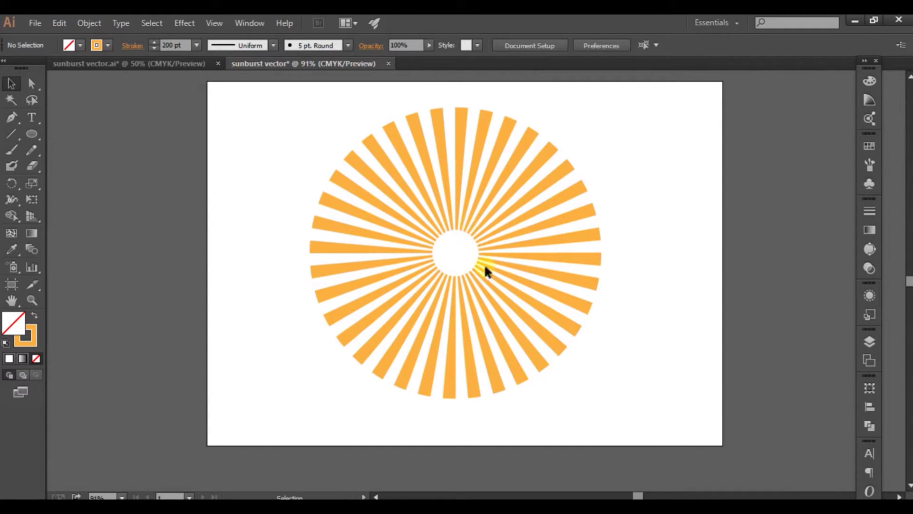
pyautogui.hscroll(2, 484, 264)
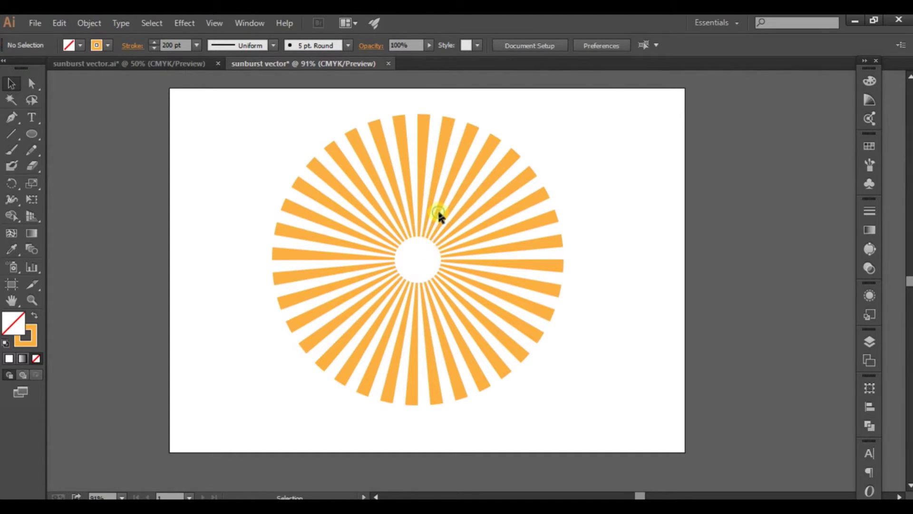
pyautogui.click(441, 187)
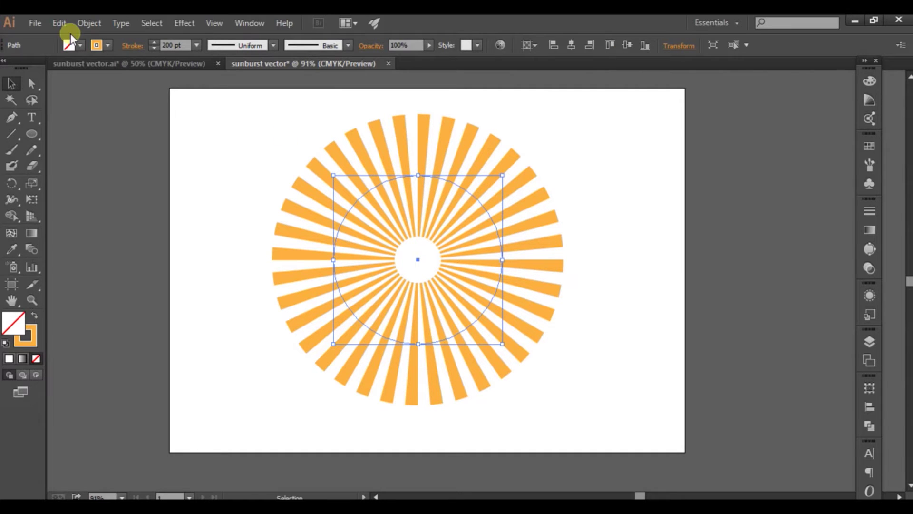
# Step: Expand the dashed stroke into filled shapes with Fill and Stroke checked, then deselect
pyautogui.click(83, 24)
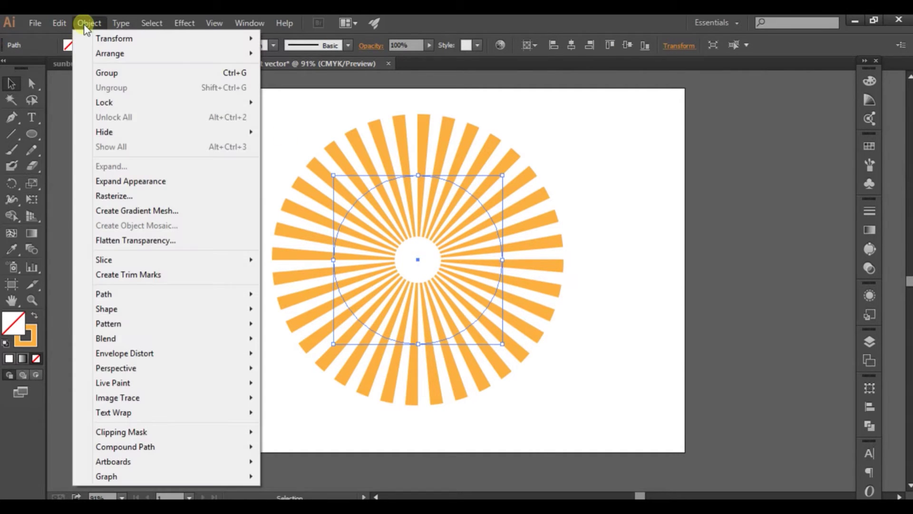
pyautogui.click(142, 180)
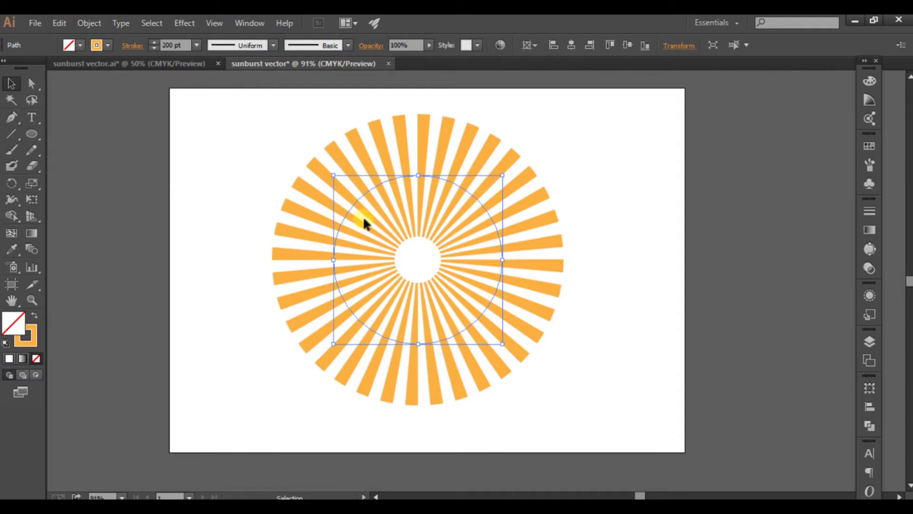
pyautogui.click(98, 25)
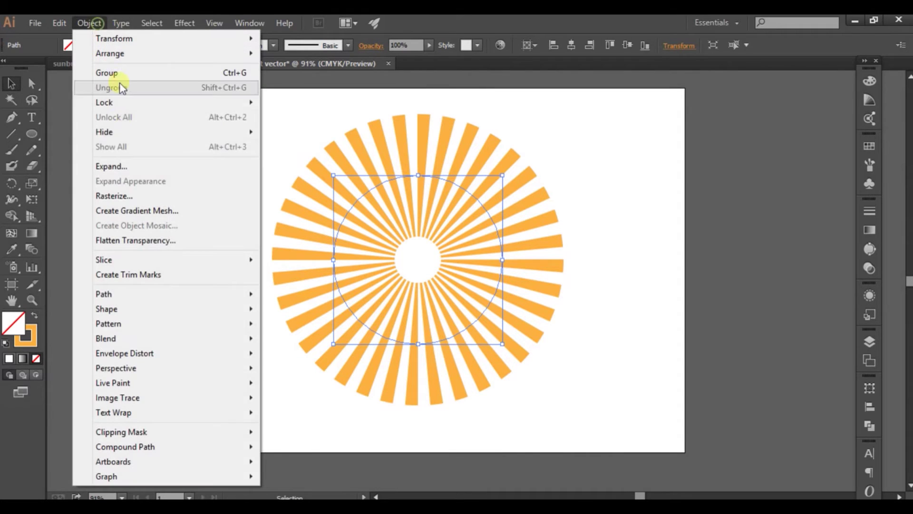
pyautogui.click(124, 167)
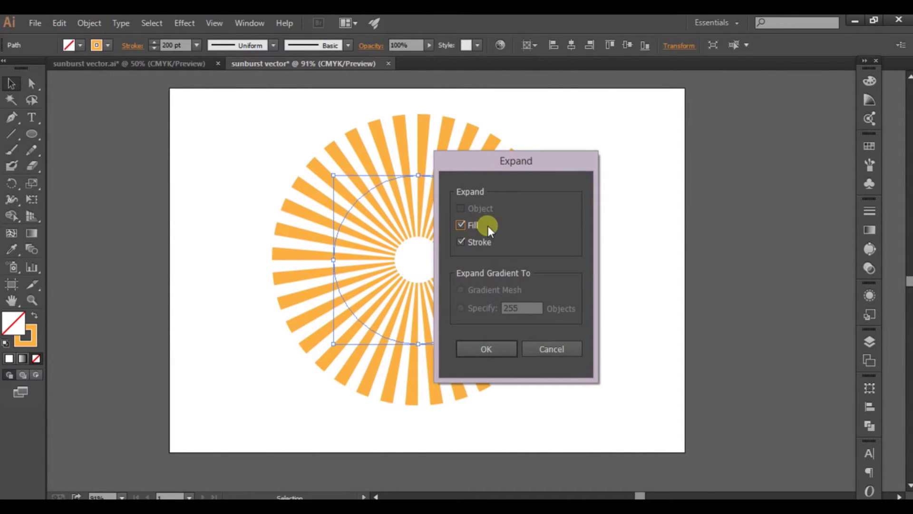
pyautogui.click(503, 343)
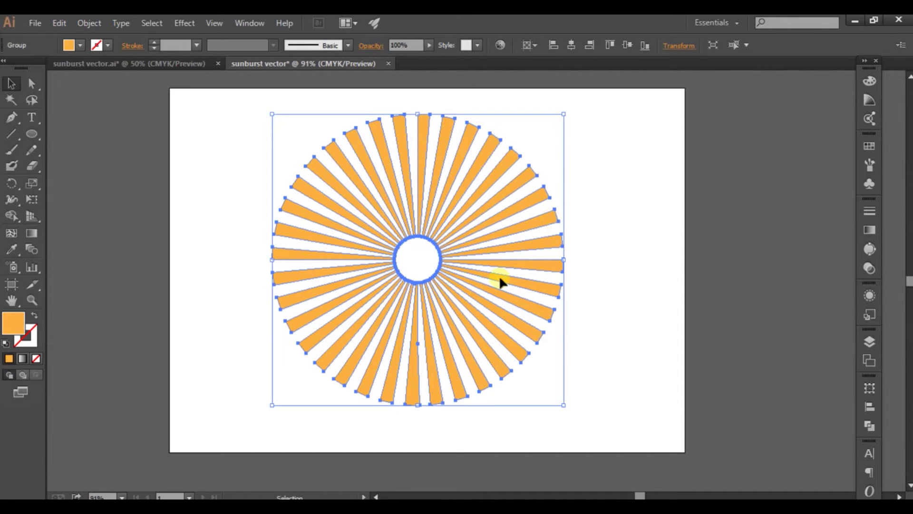
pyautogui.click(642, 219)
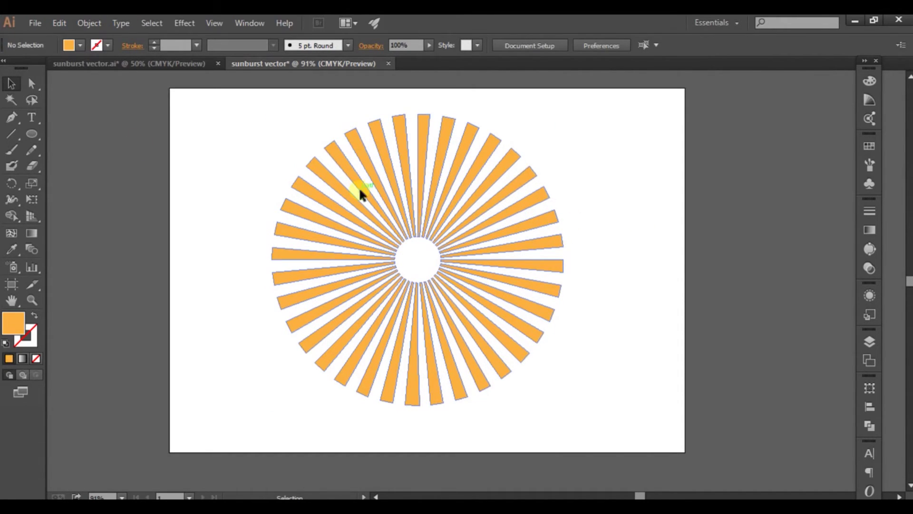
# Step: Lasso the rays' inner anchor points and average them on both axes
pyautogui.click(28, 100)
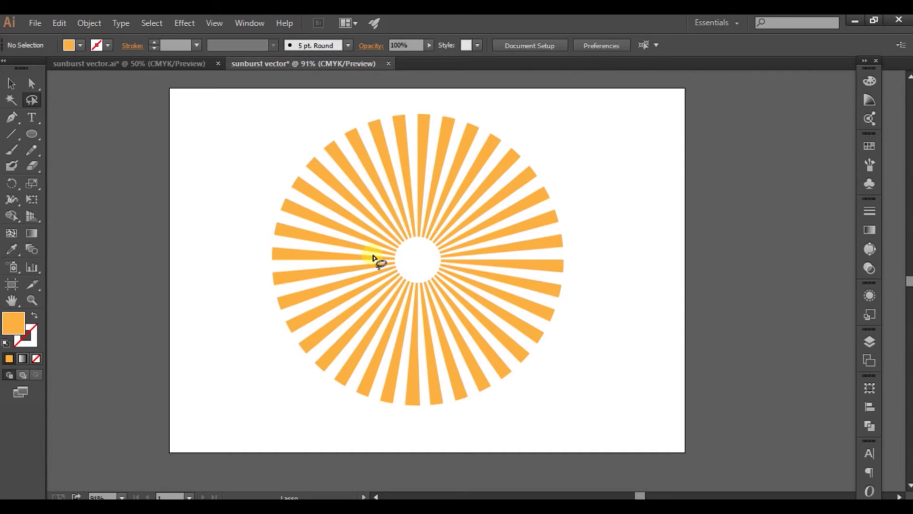
pyautogui.moveTo(371, 247)
pyautogui.mouseDown()
pyautogui.moveTo(436, 214)
pyautogui.moveTo(471, 248)
pyautogui.moveTo(464, 288)
pyautogui.moveTo(437, 313)
pyautogui.moveTo(405, 314)
pyautogui.moveTo(378, 285)
pyautogui.moveTo(371, 246)
pyautogui.mouseUp()
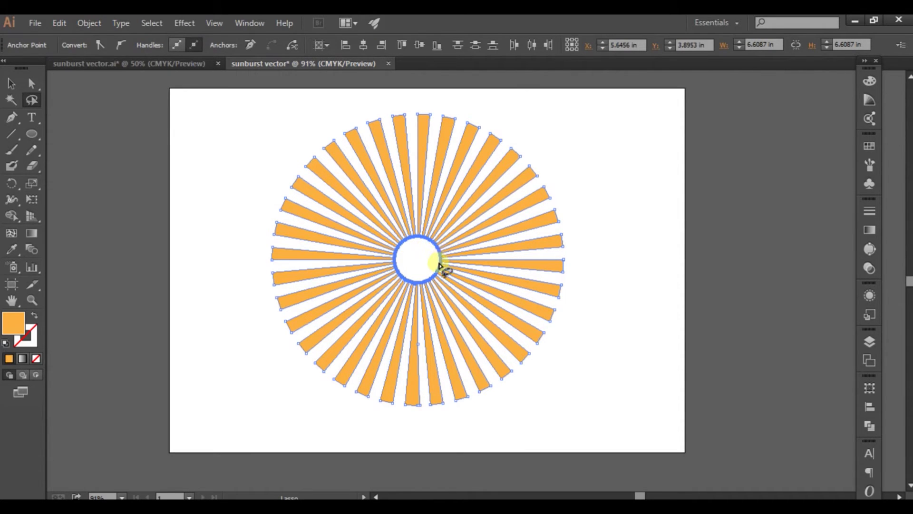
pyautogui.click(101, 25)
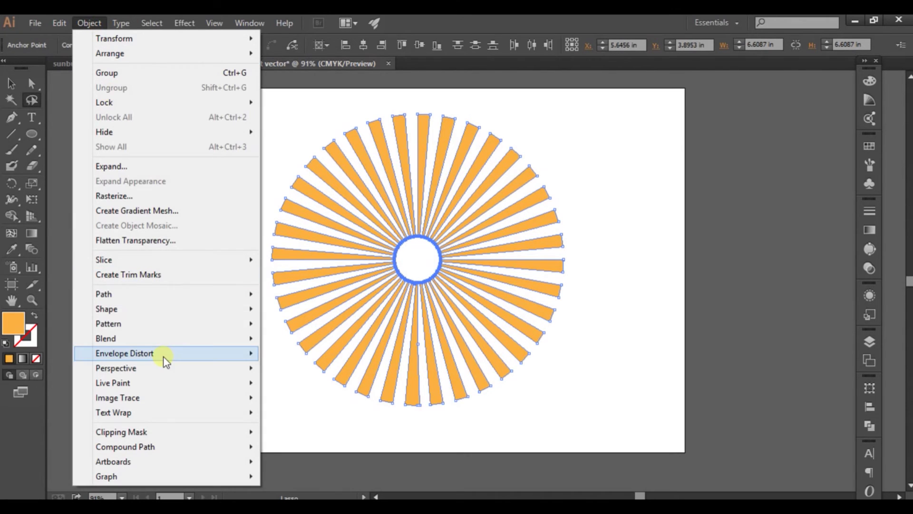
pyautogui.moveTo(124, 296)
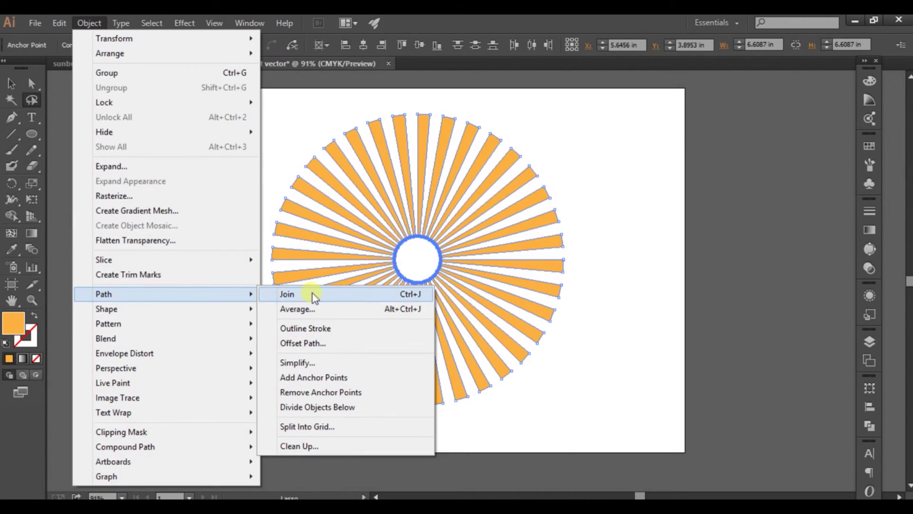
pyautogui.click(305, 313)
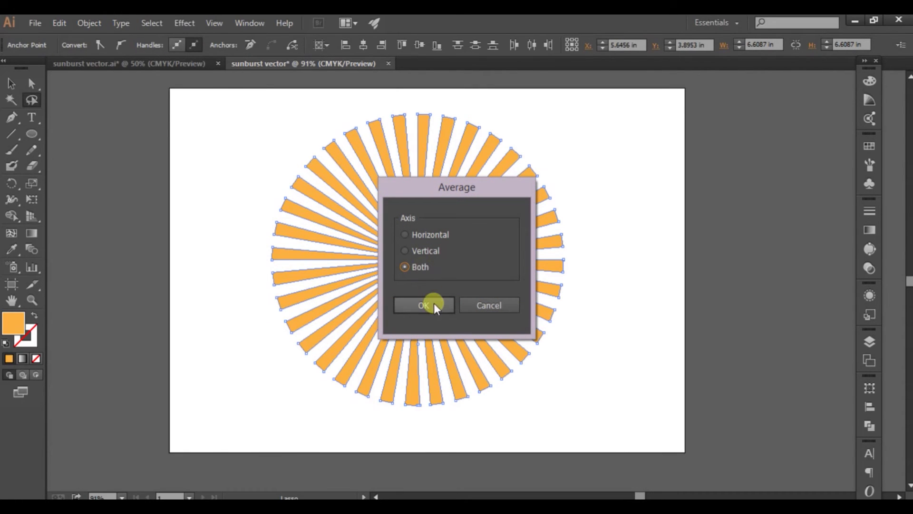
pyautogui.click(432, 303)
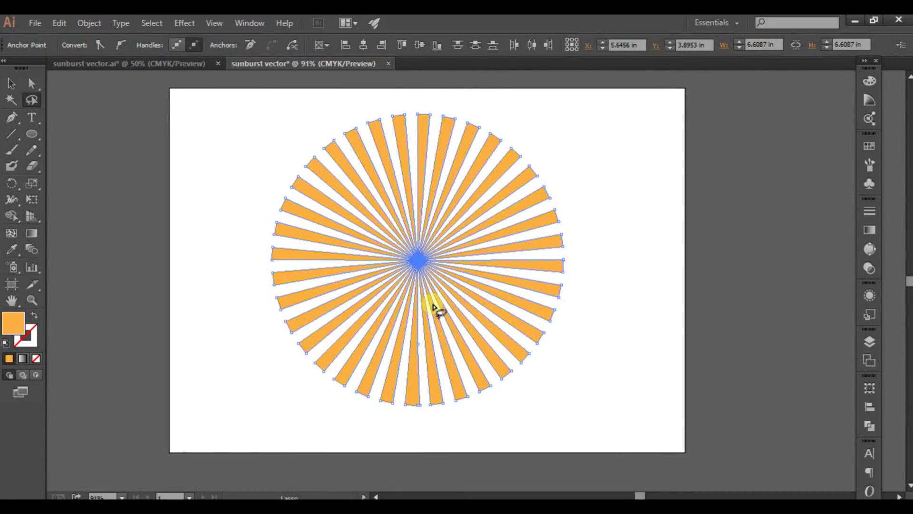
pyautogui.click(12, 83)
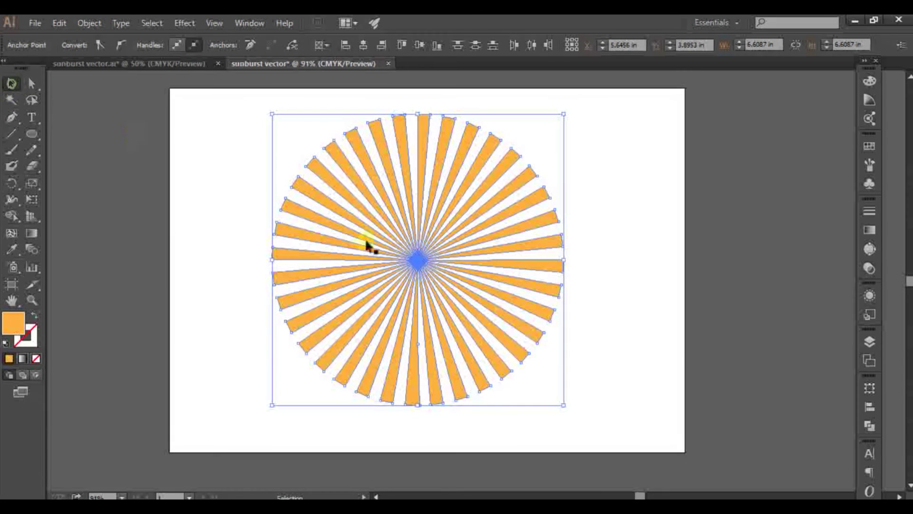
pyautogui.click(260, 210)
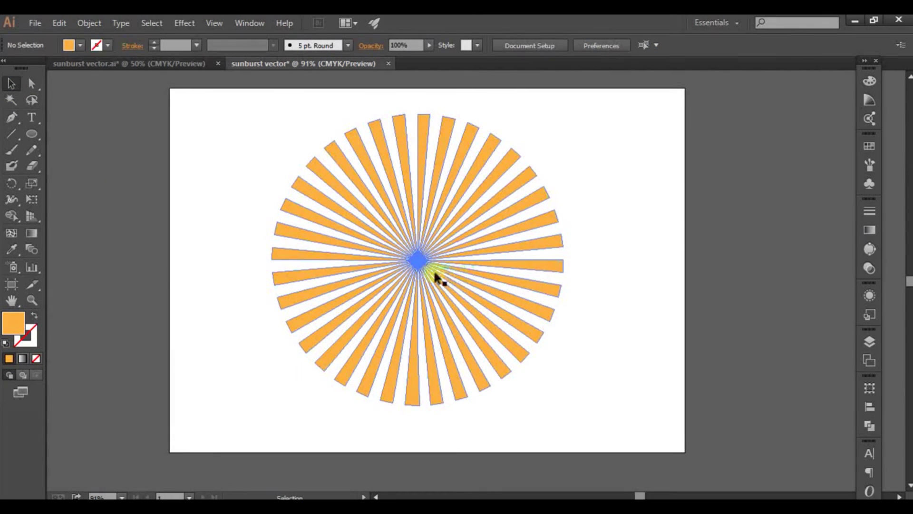